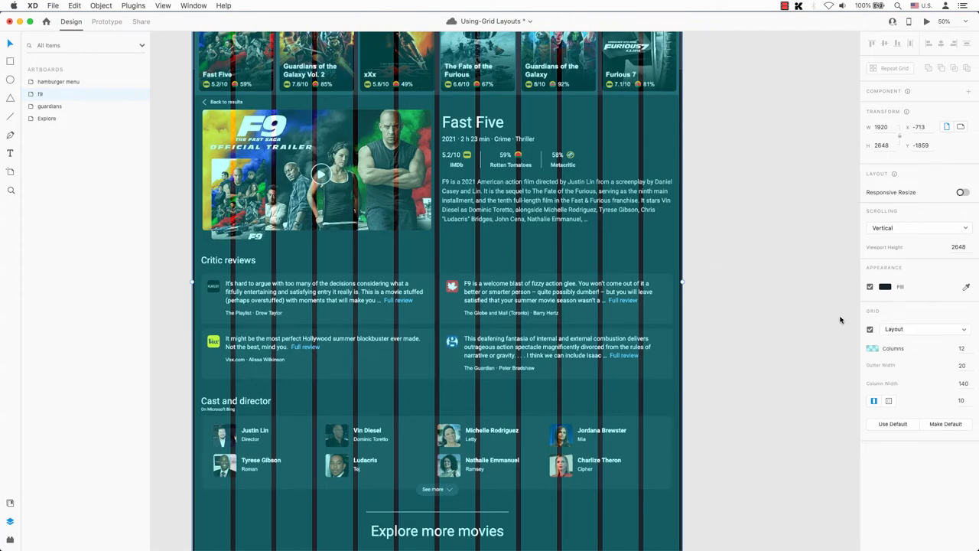
Step: Toggle the desktop artboard's layout grid off and on a few times
click(870, 330)
click(870, 330)
click(870, 330)
click(870, 330)
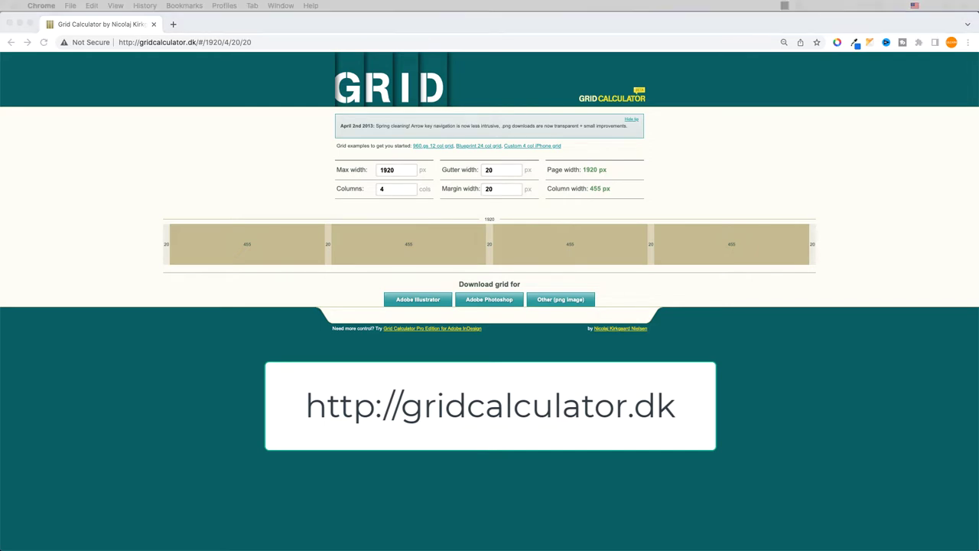
Step: In Grid Calculator, enter 12 columns, keep 20 px gutters and set 10 px margins
double_click(381, 189)
key(BackSpace)
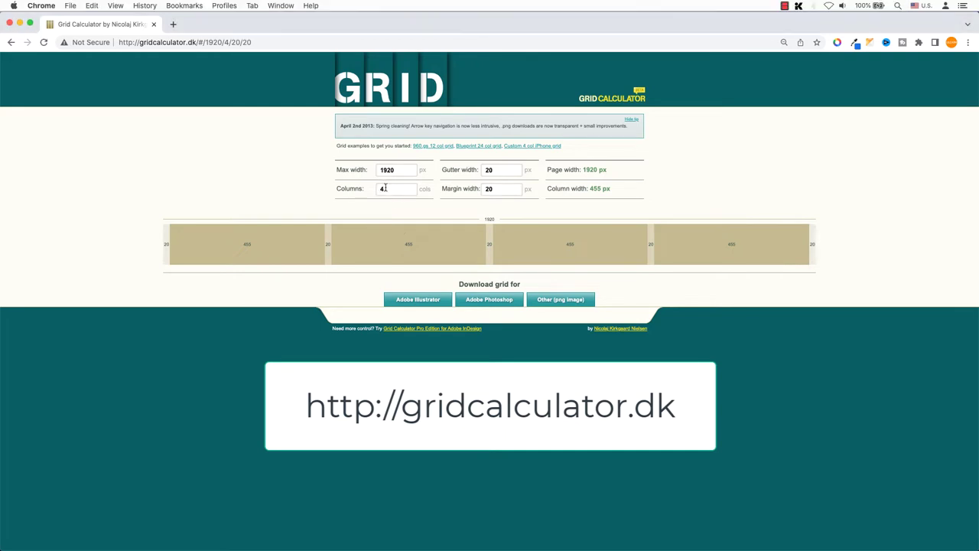
click(366, 190)
text(12)
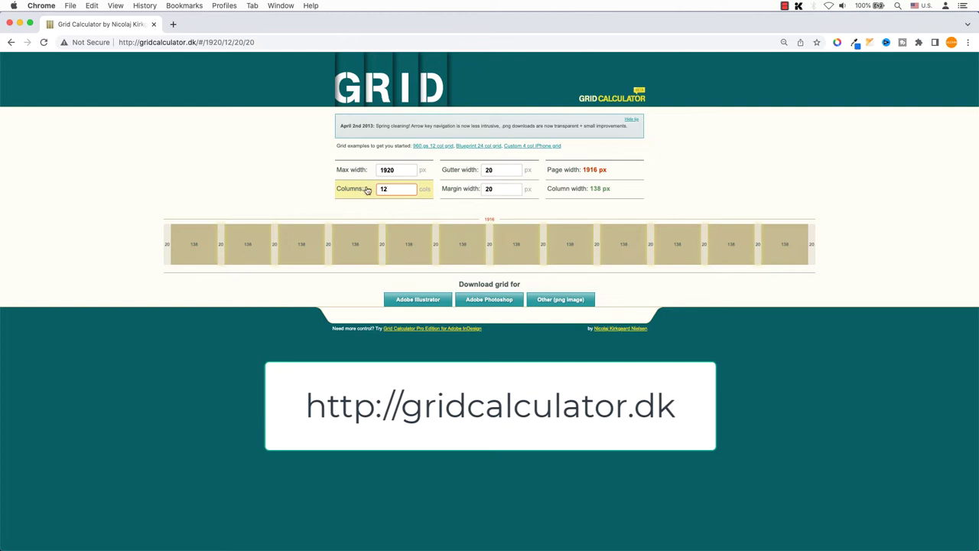
click(504, 171)
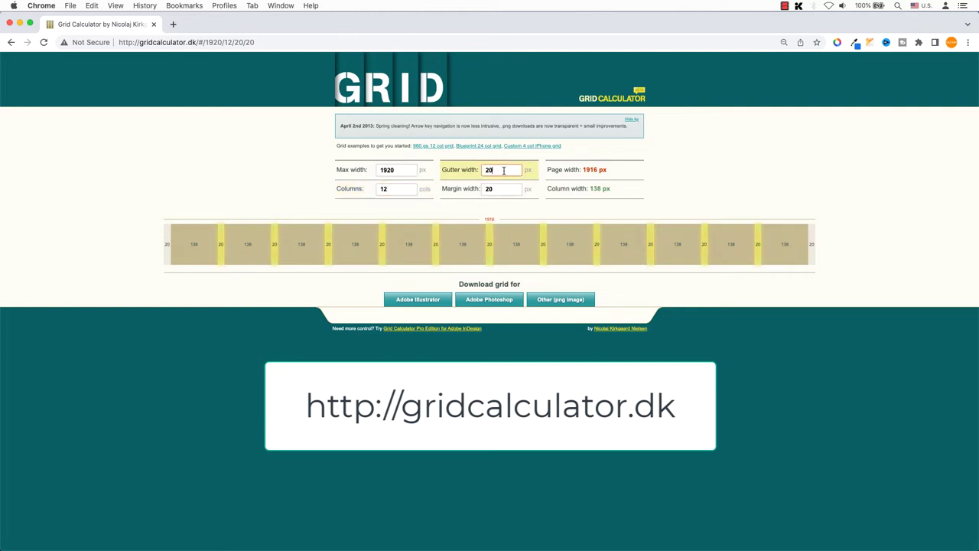
click(480, 191)
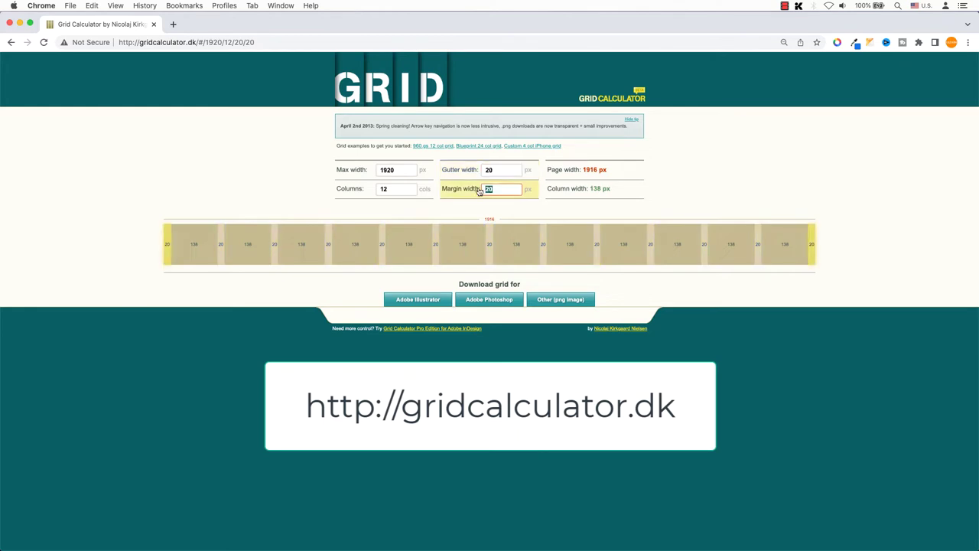
text(10)
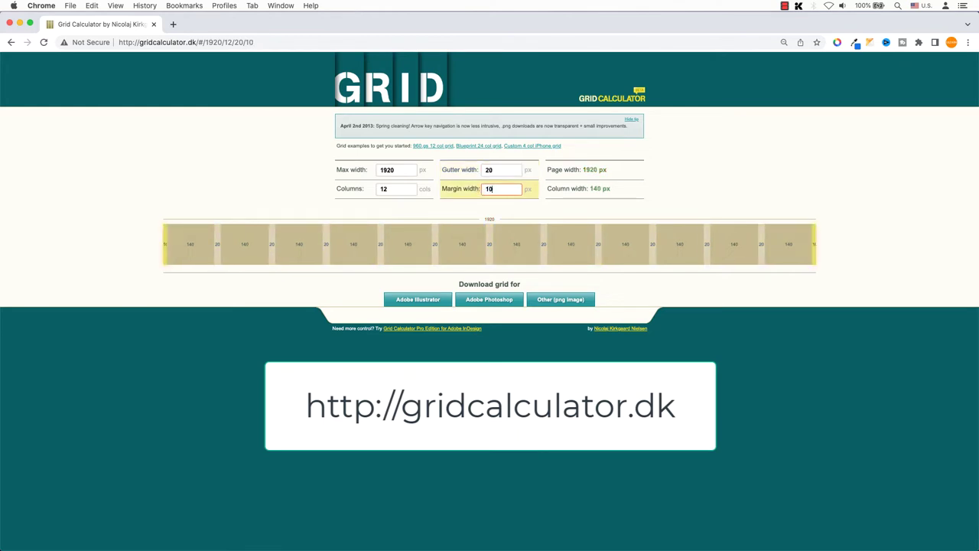
click(492, 218)
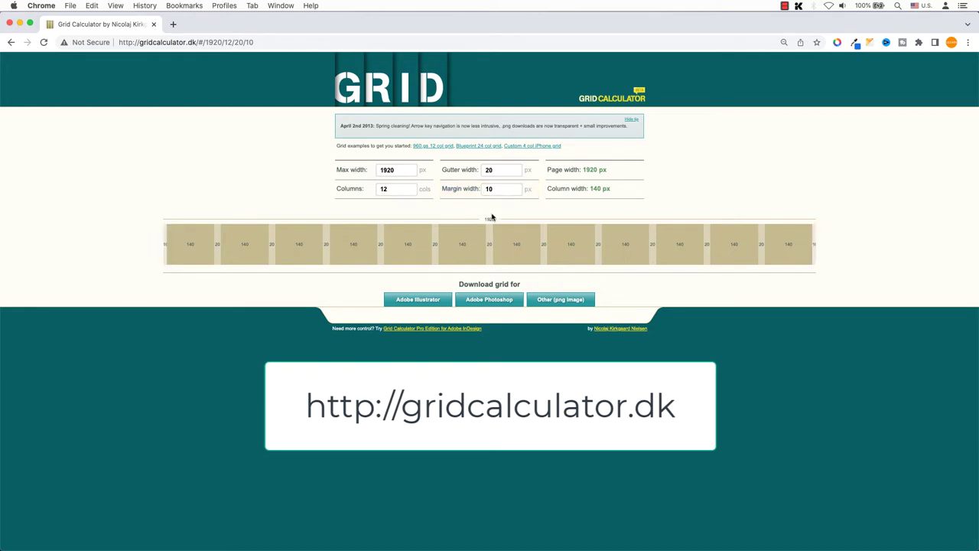
click(395, 193)
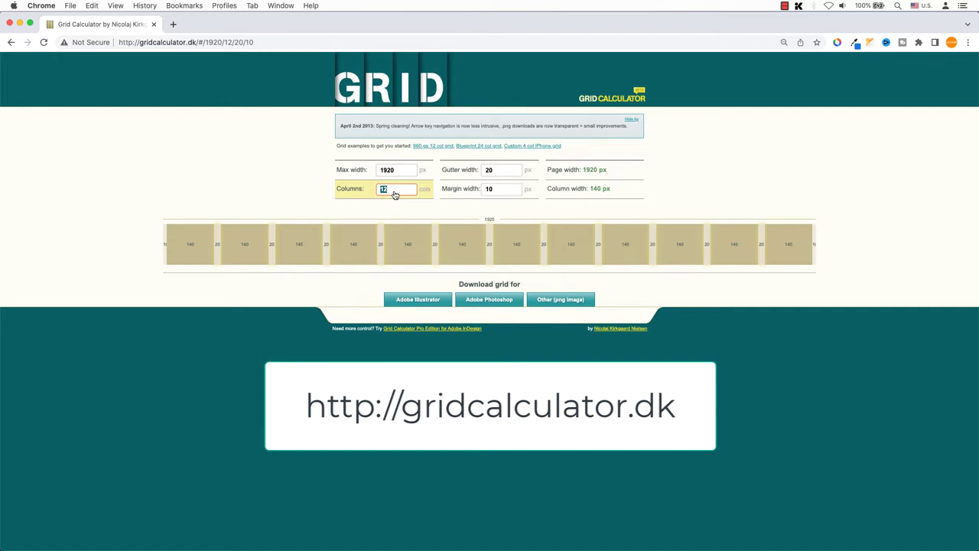
Step: Step the column count through 6, 4, 3 and 2 down to one 1900 px column
text(6)
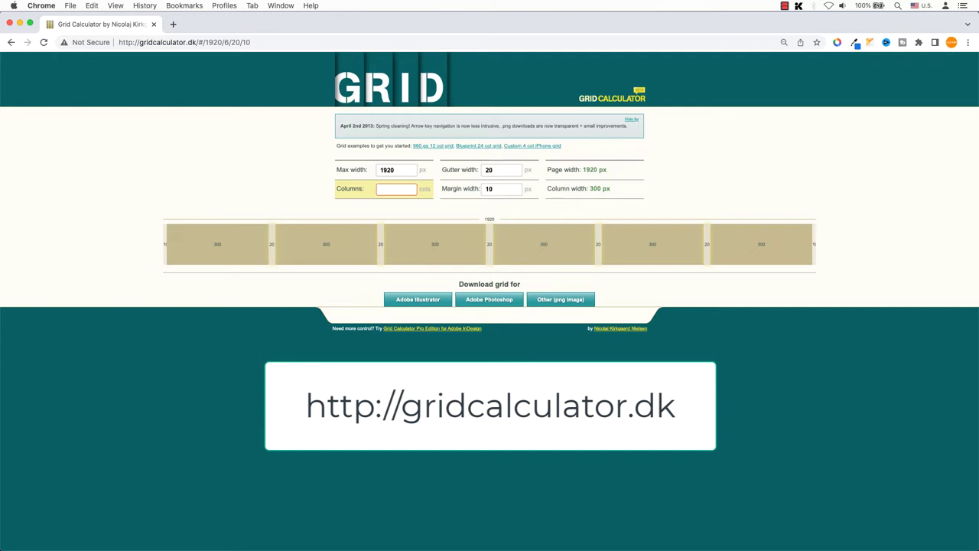
text(4)
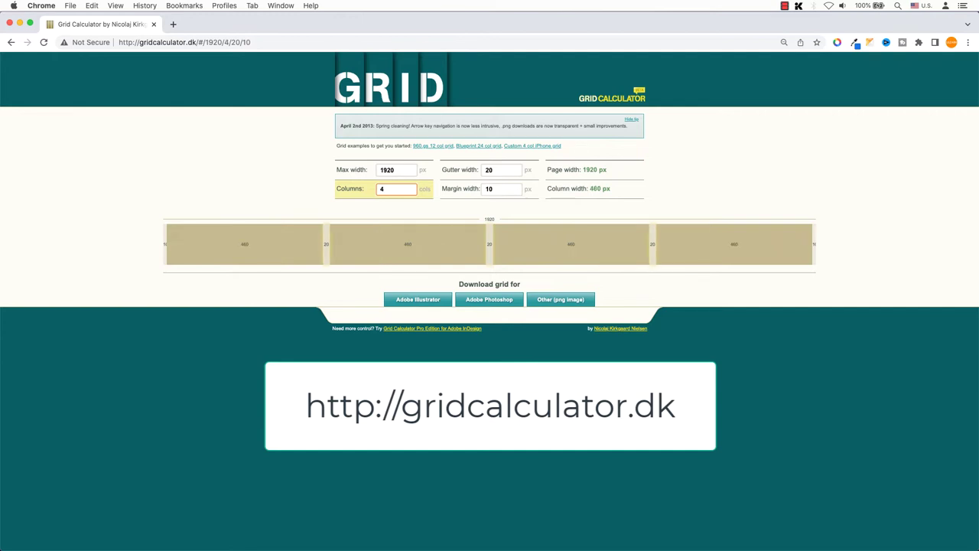
key(BackSpace)
text(3)
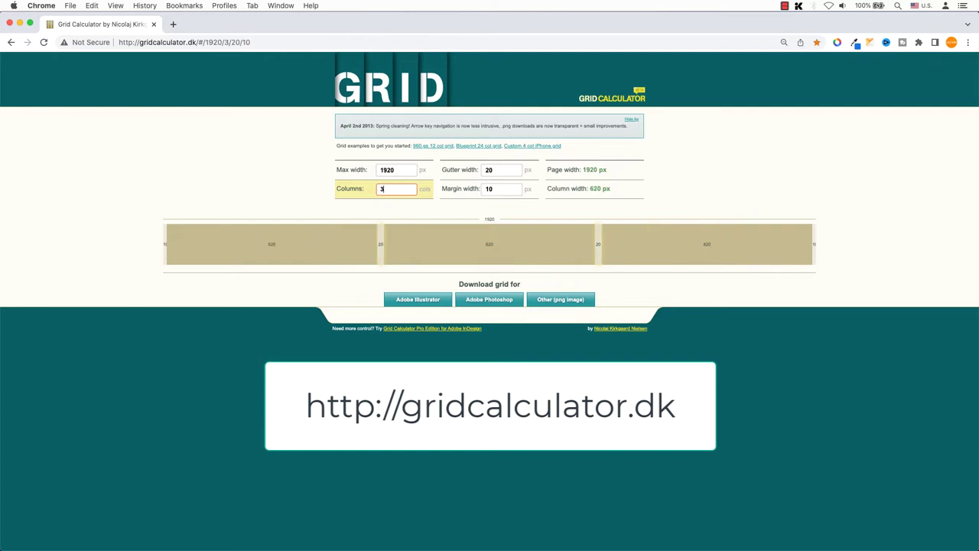
text(2)
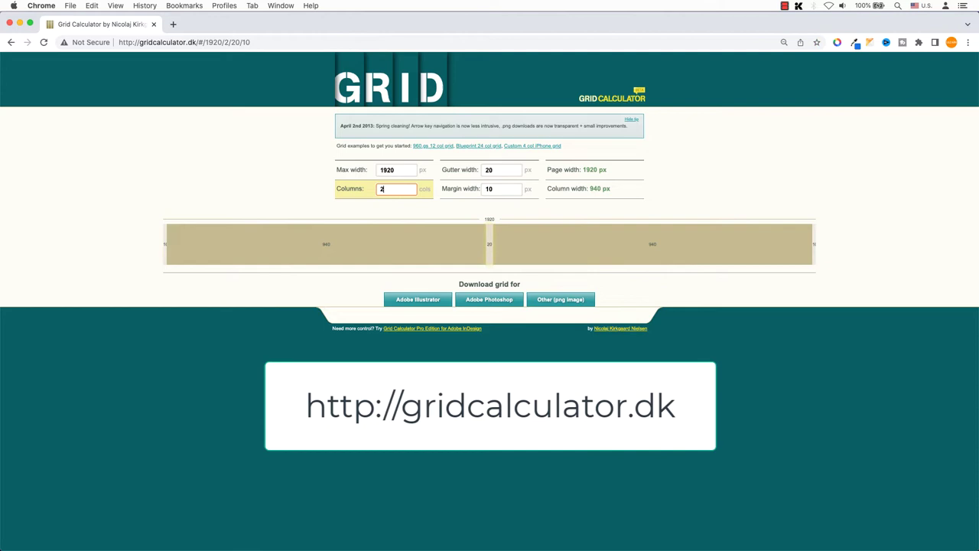
key(BackSpace)
text(1)
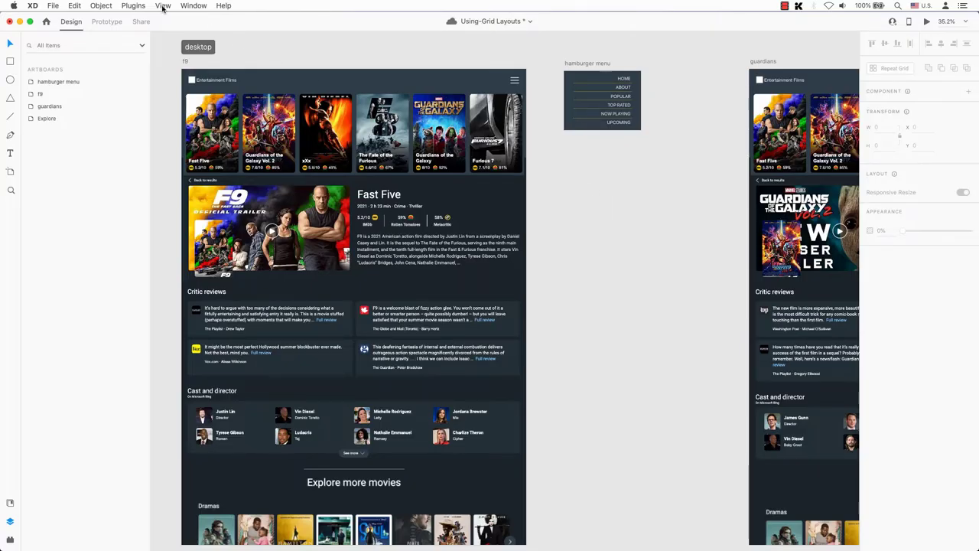
Step: Show then hide the layout grids, and select the 1920 × 2648 px f9 desktop artboard
click(163, 6)
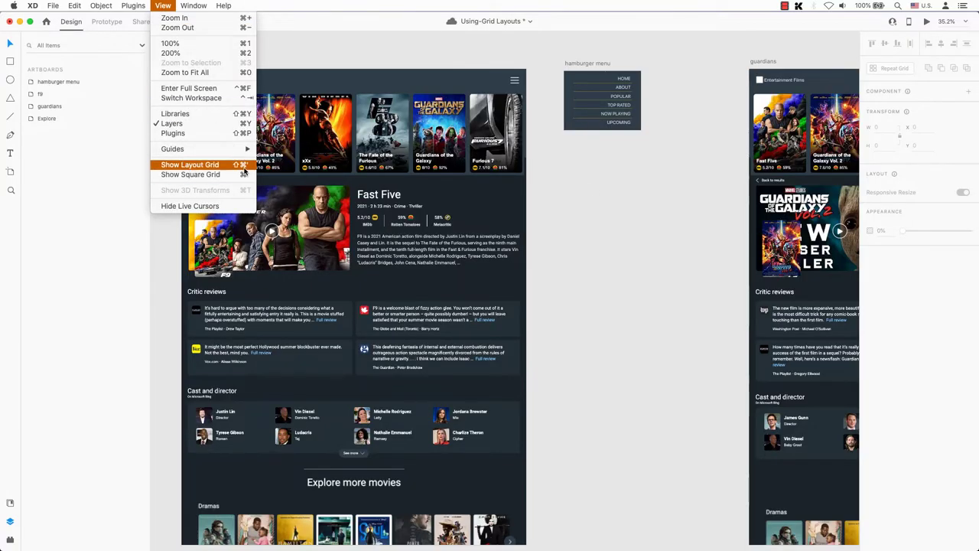
click(189, 165)
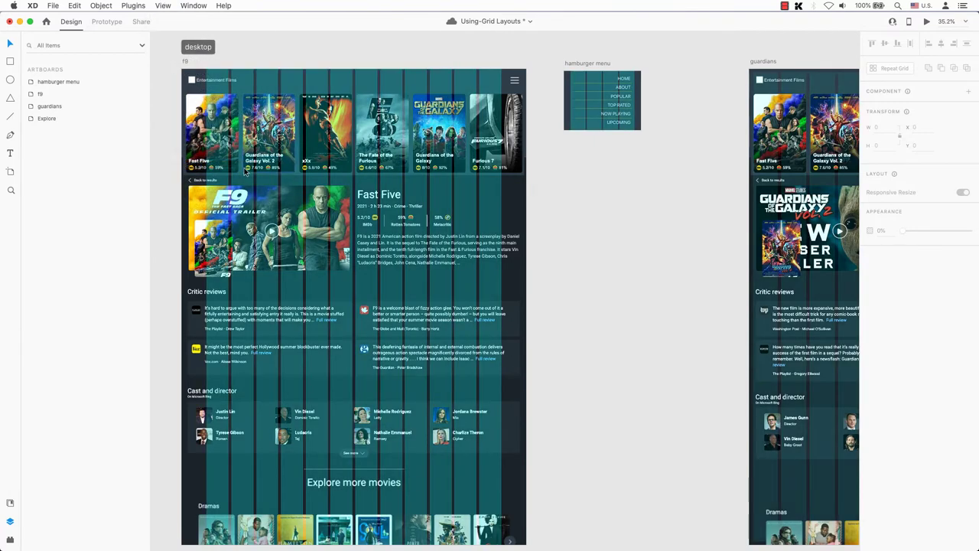
key(super+shift+apostrophe)
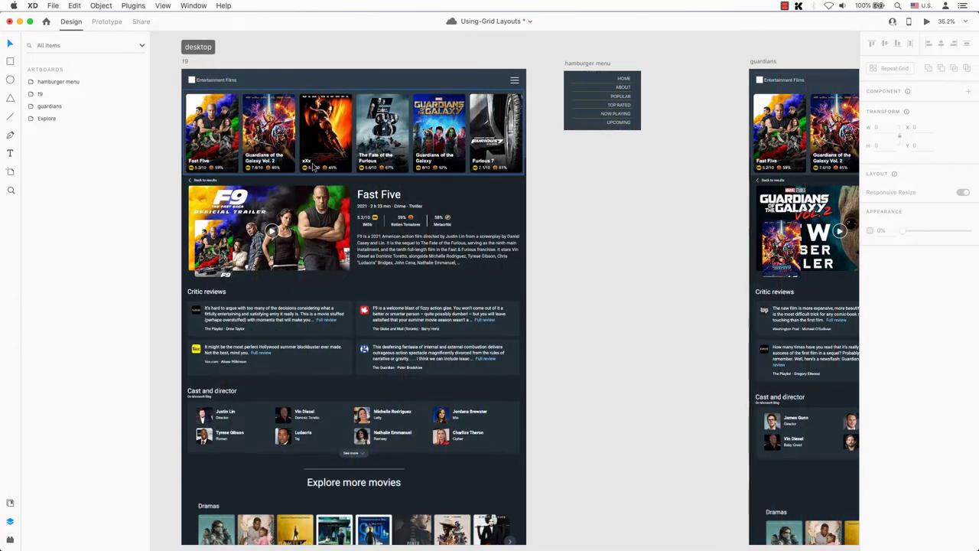
click(183, 64)
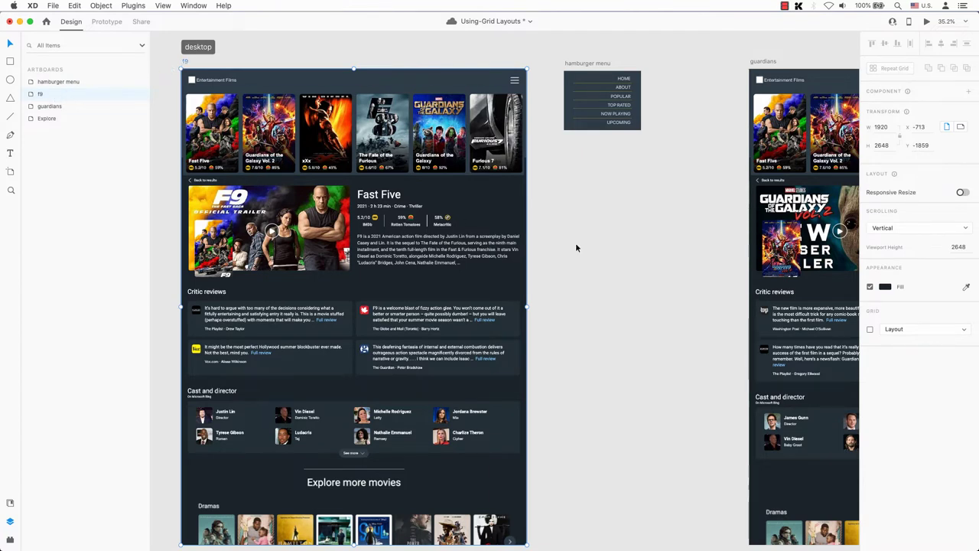
Step: Turn on the f9 artboard's layout grid with gutter width 20 and column width 140 px
click(870, 329)
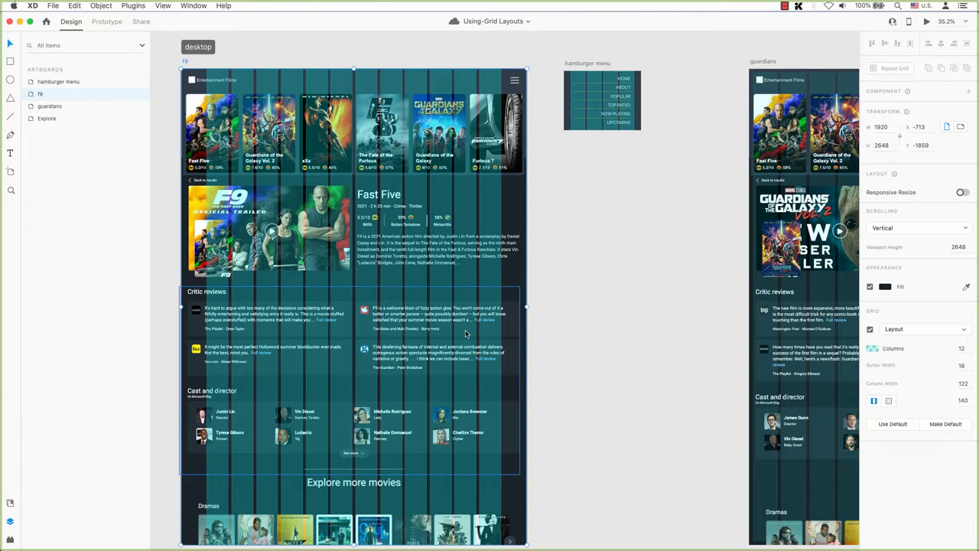
click(966, 351)
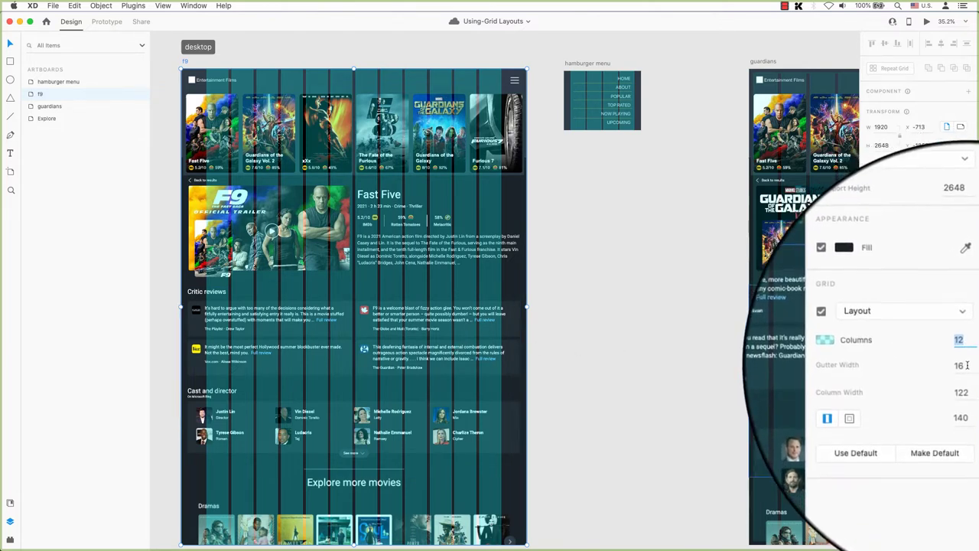
click(967, 366)
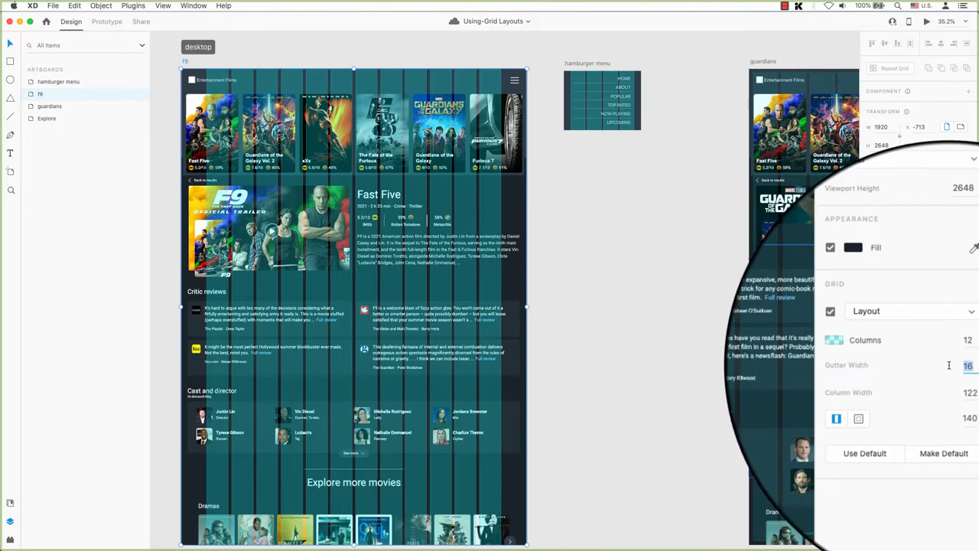
text(20)
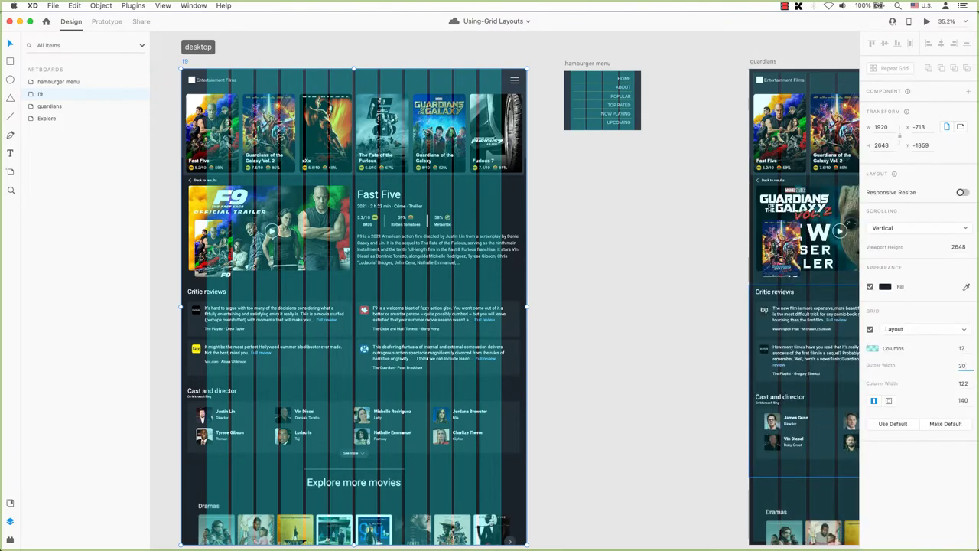
click(963, 383)
text(14)
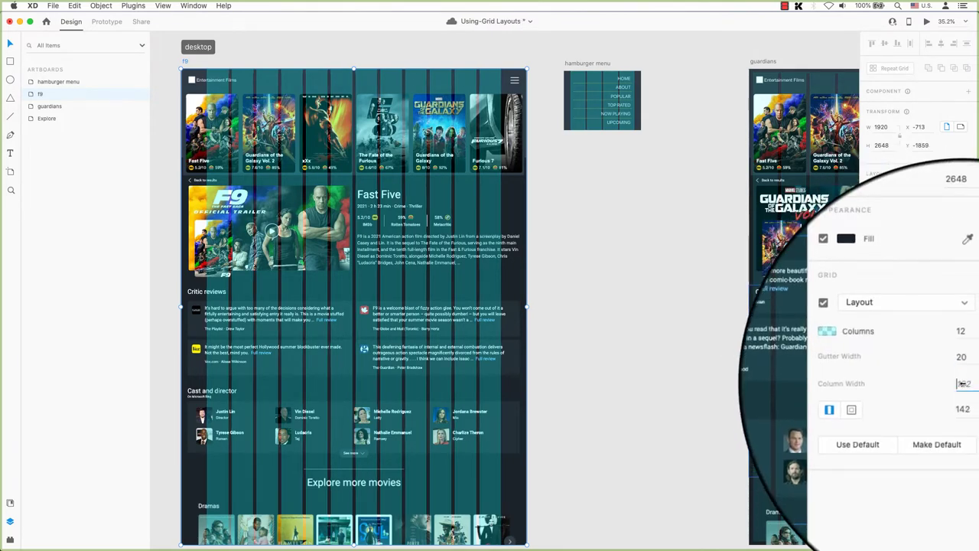
text(0)
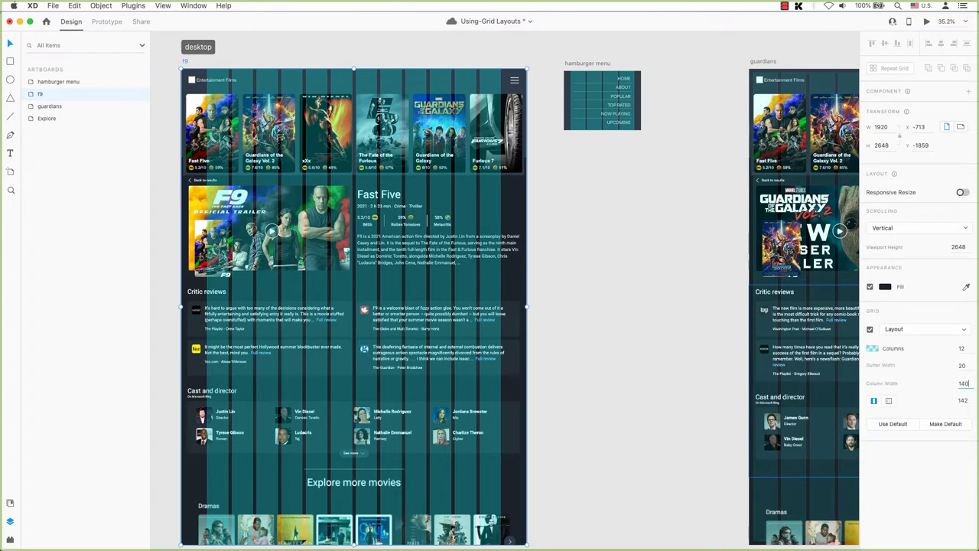
key(Return)
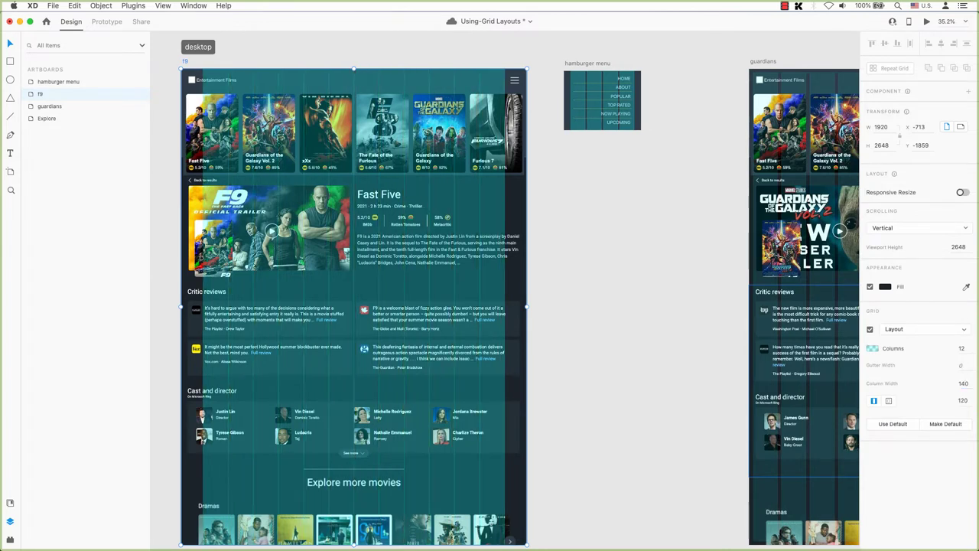
Step: Split the layout grid margins into per-side values of 0 and 120 px
click(961, 366)
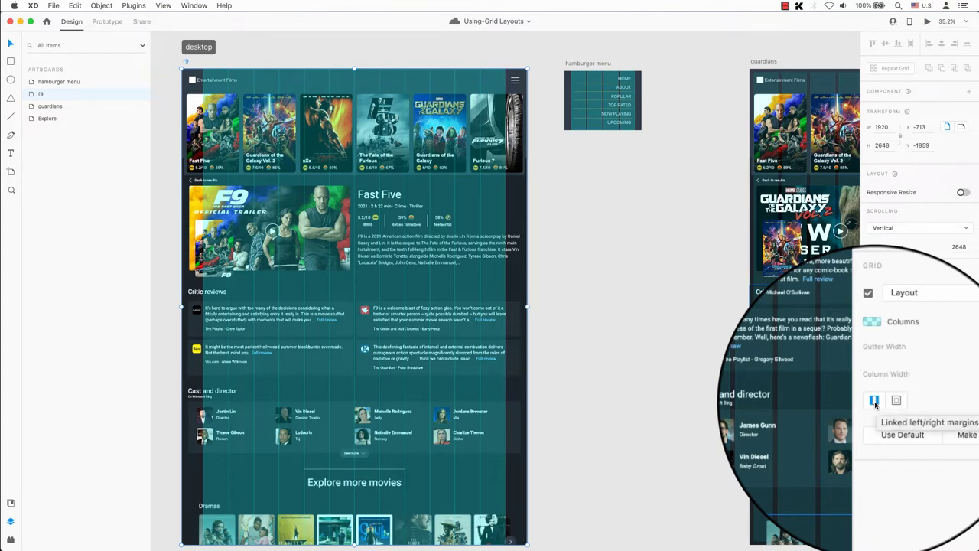
click(890, 402)
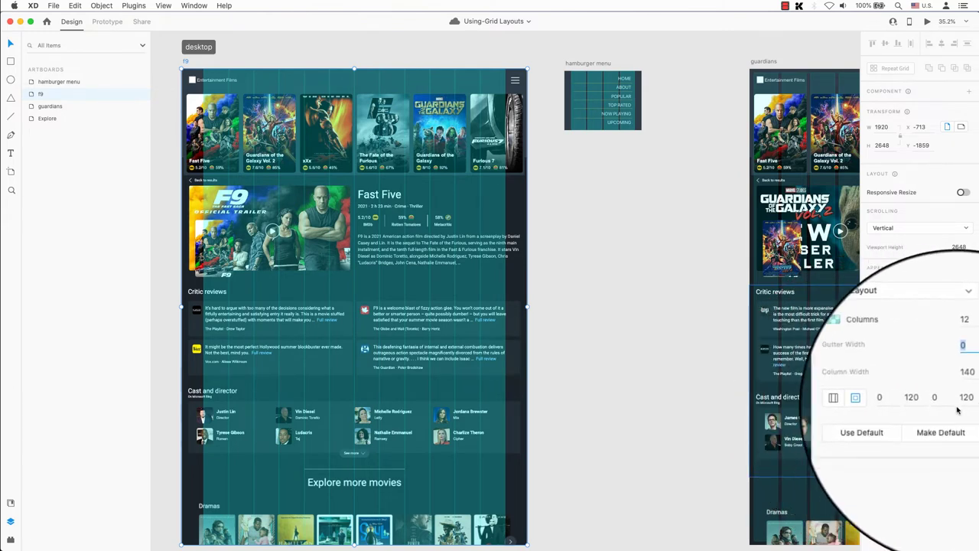
Step: Enter a 20 px gutter width and keep margins as separate per-side values
key(super+equal)
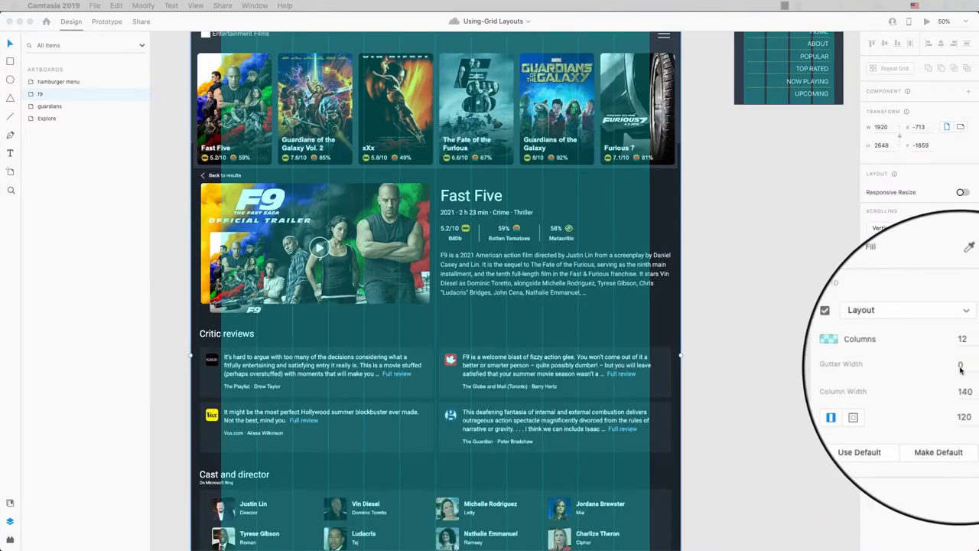
text(20)
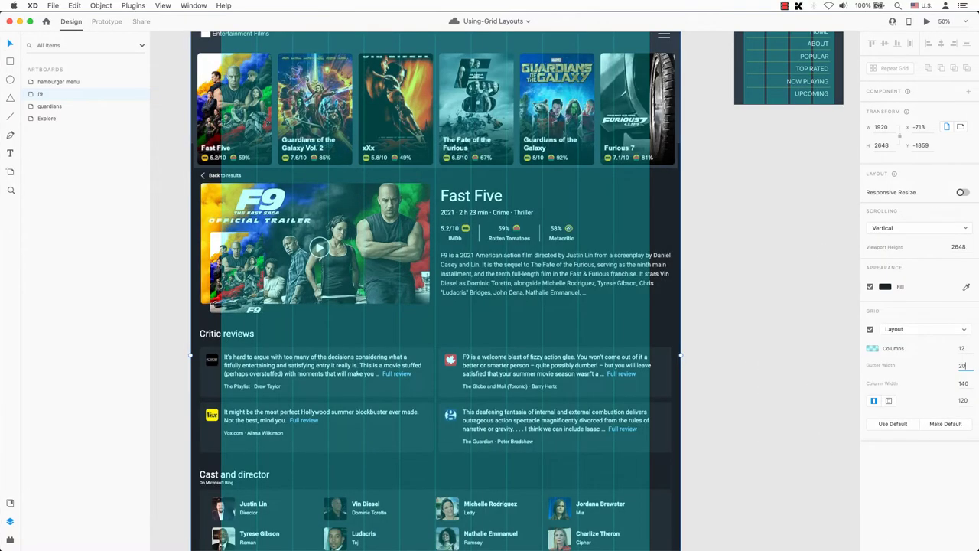
click(888, 400)
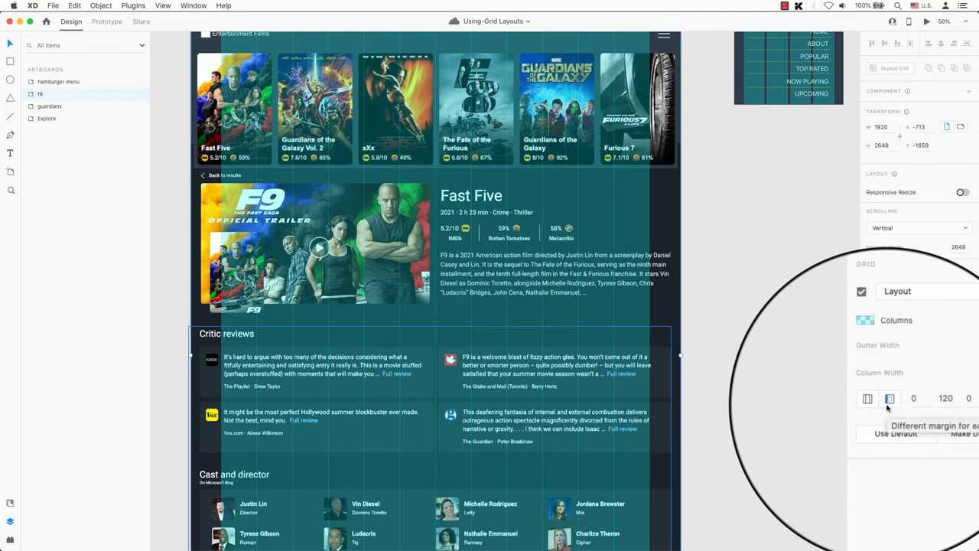
Step: Enter grid margins of 0, 10, 0, 10 for 10 px left and right margins
click(945, 398)
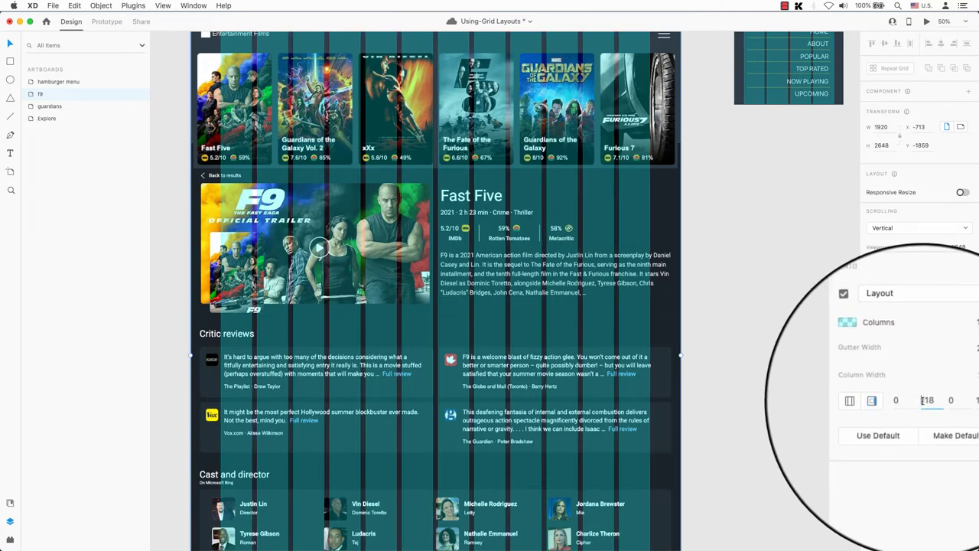
text(118)
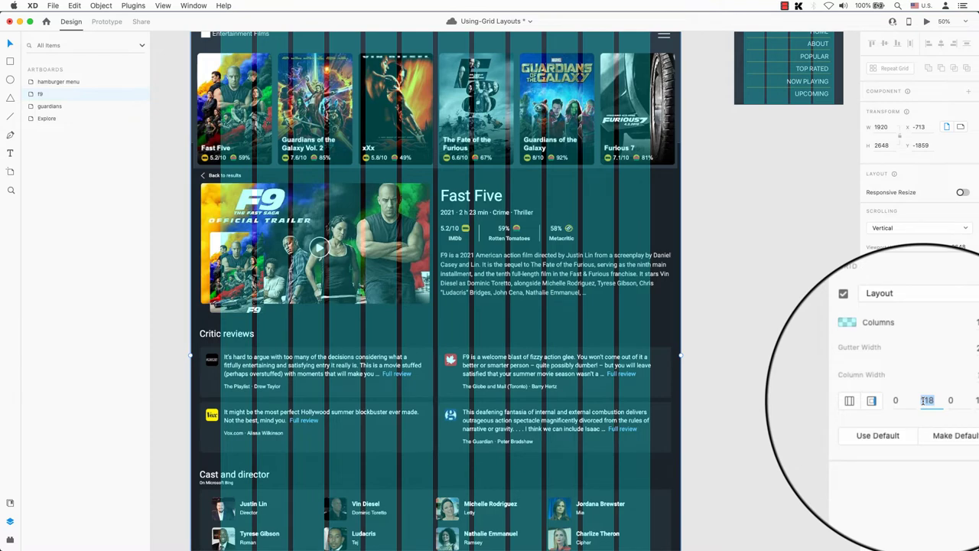
text(10)
key(Tab)
key(Tab)
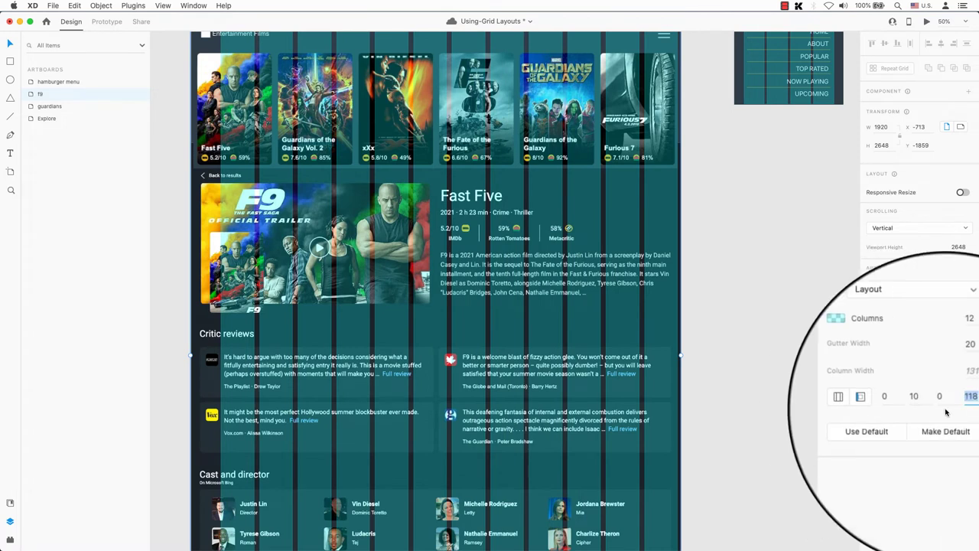
text(1)
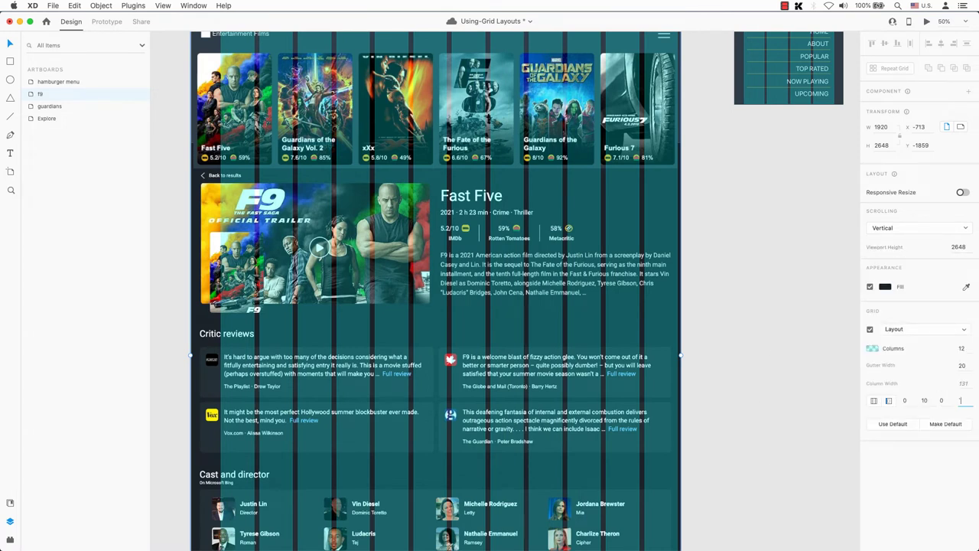
text(0)
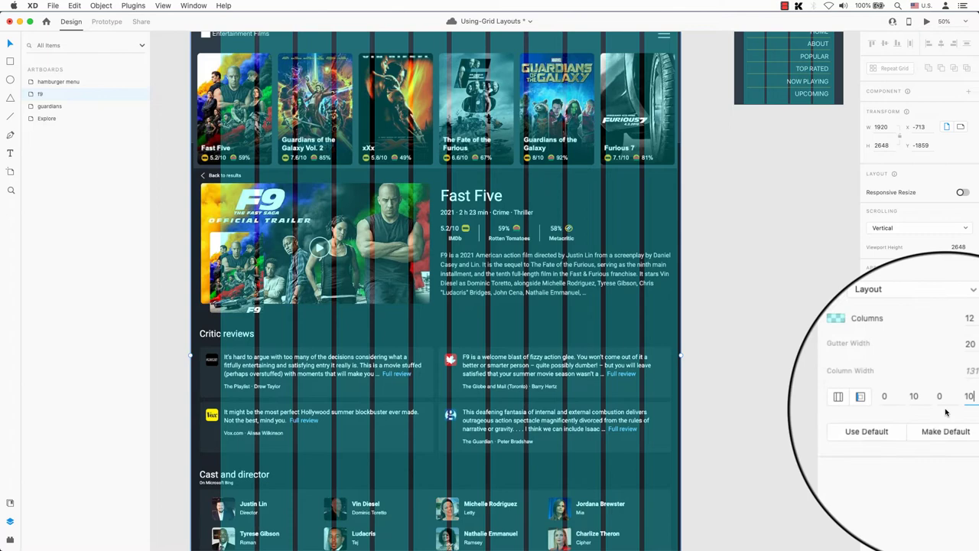
key(Tab)
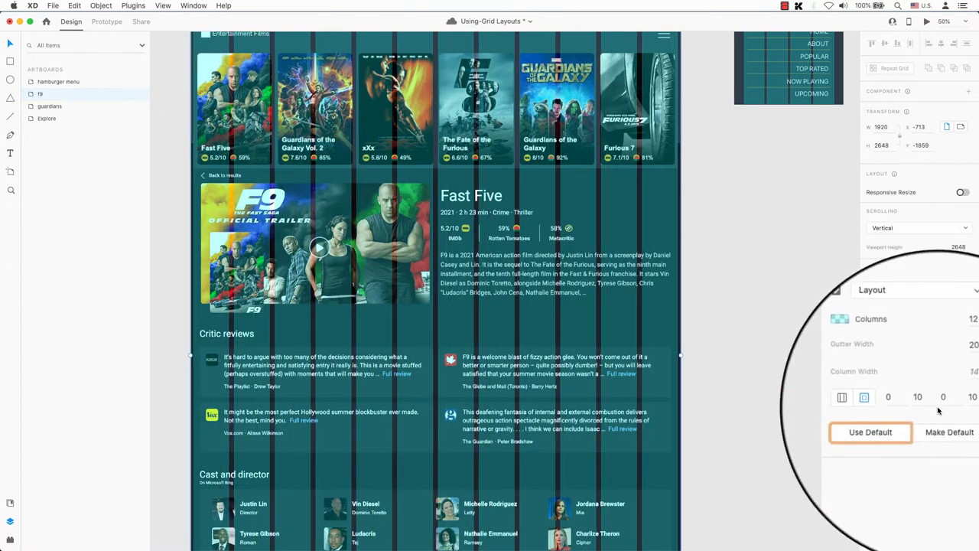
Step: Check each margin field, then link the margins into a single uniform 10 px value
scroll(893, 434, down, 2)
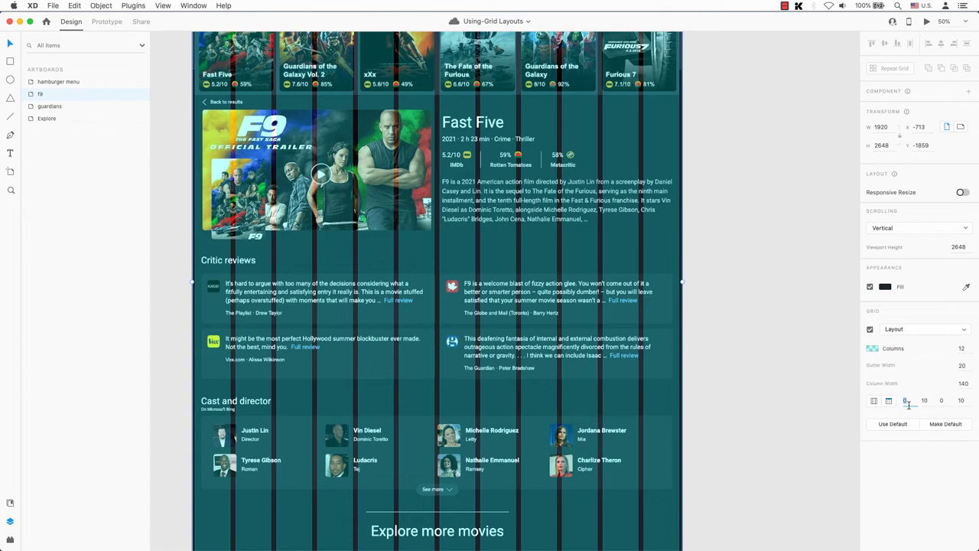
click(925, 400)
key(Tab)
click(961, 400)
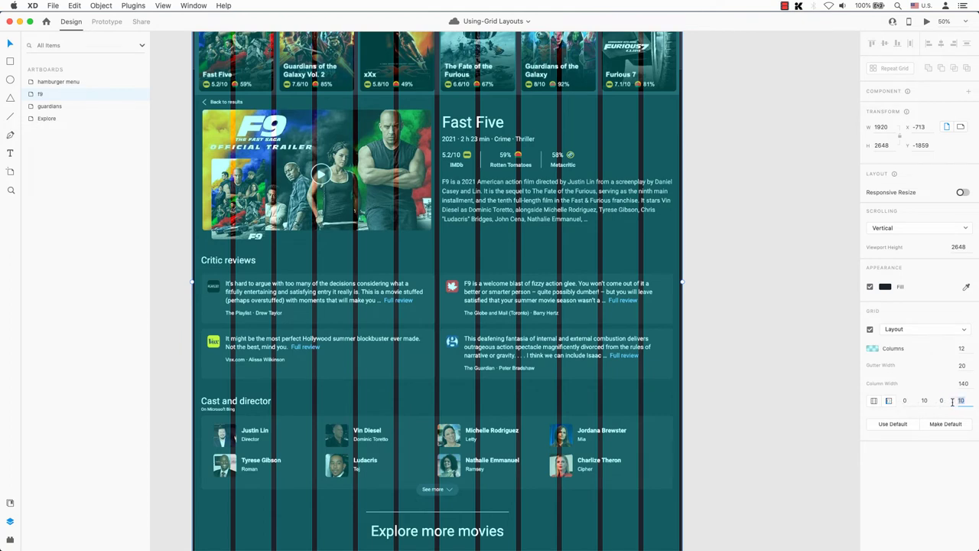
click(889, 402)
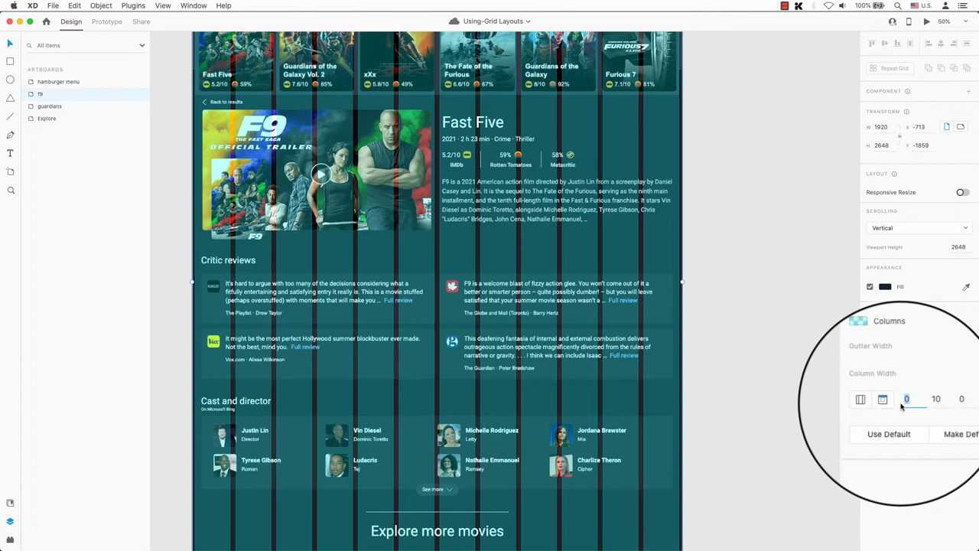
key(Tab)
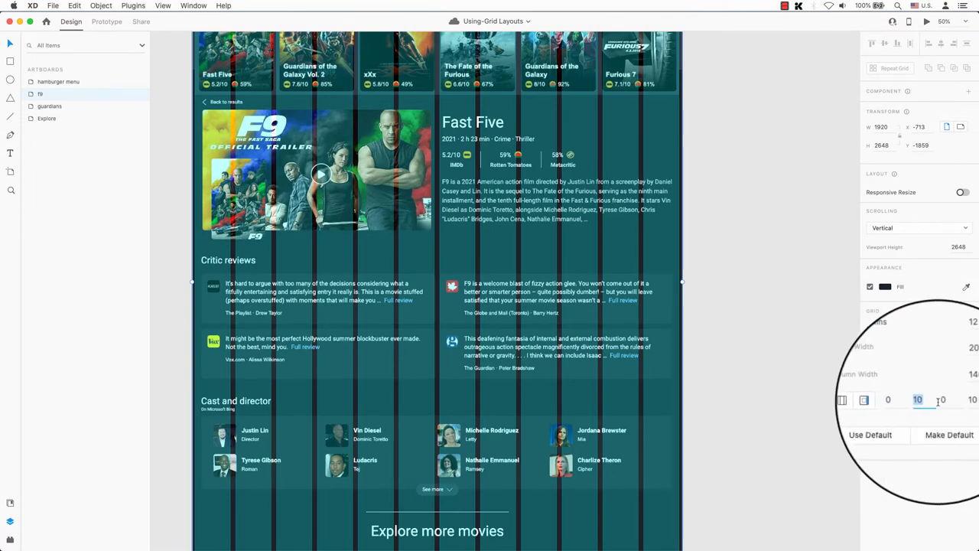
key(Tab)
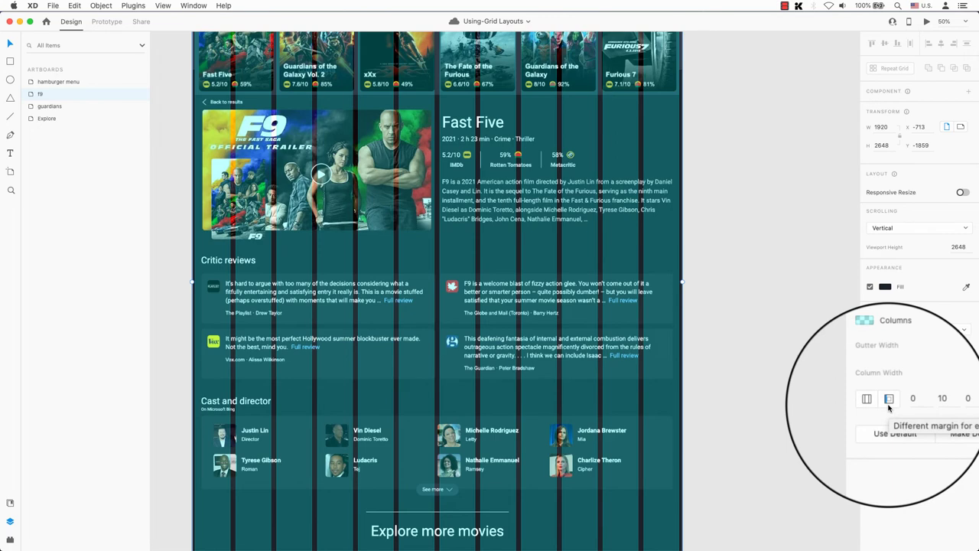
click(887, 404)
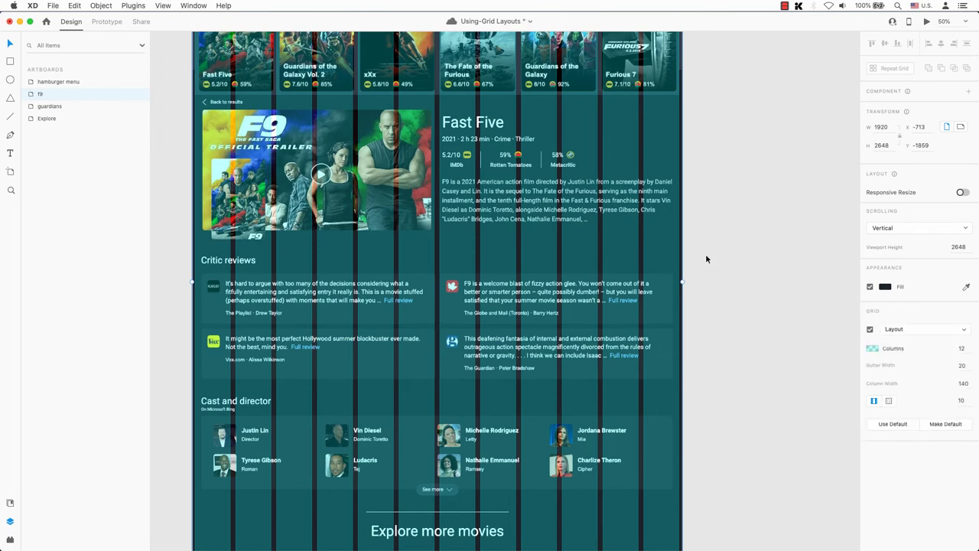
key(super+shift+apostrophe)
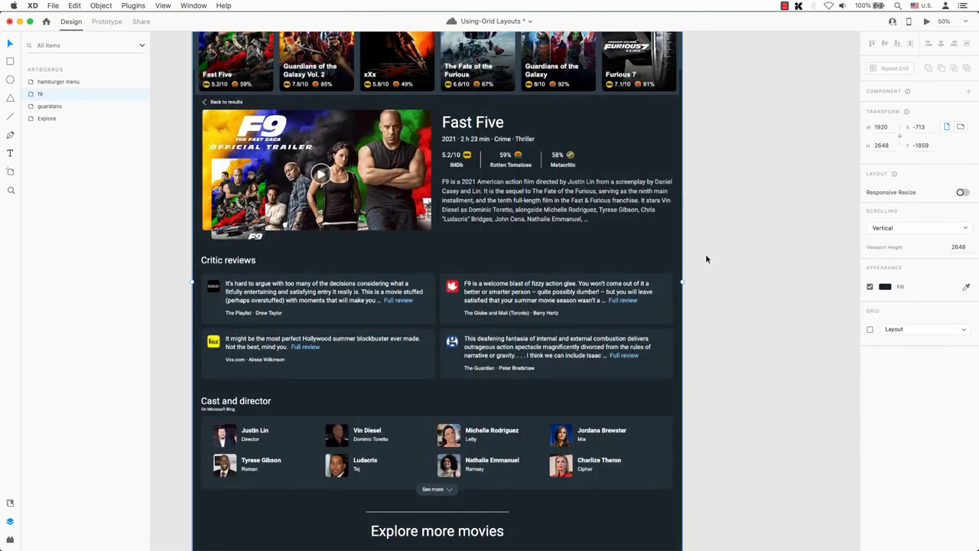
key(super+shift+apostrophe)
key(super+s)
key(super+shift+apostrophe)
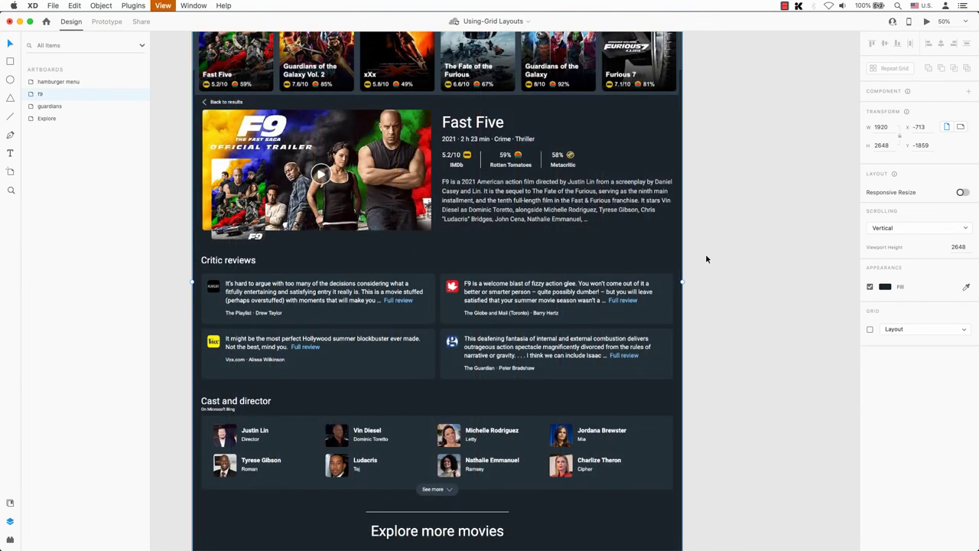
key(super+shift+apostrophe)
key(super+shift+apostrophe)
key(super+shift+apostrophe)
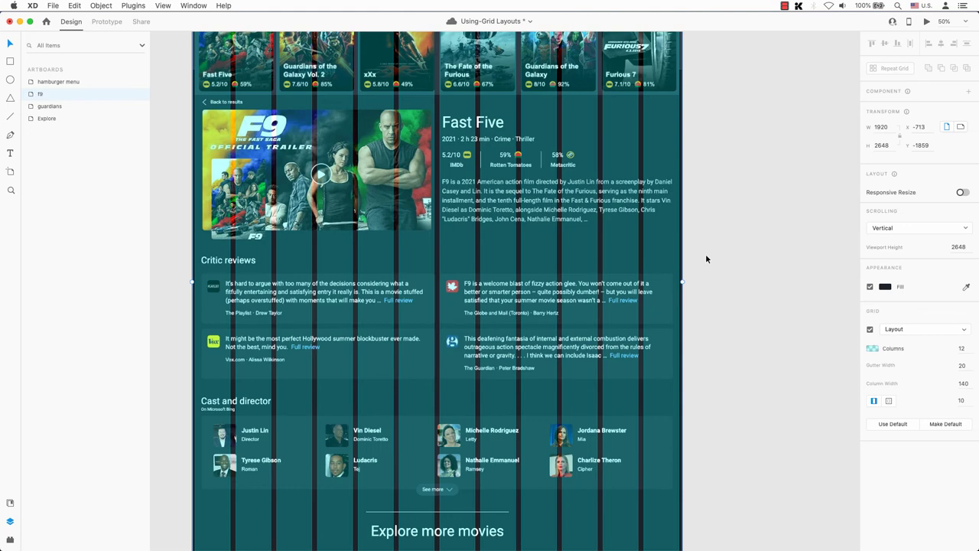
key(super+shift+apostrophe)
key(super+shift+apostrophe)
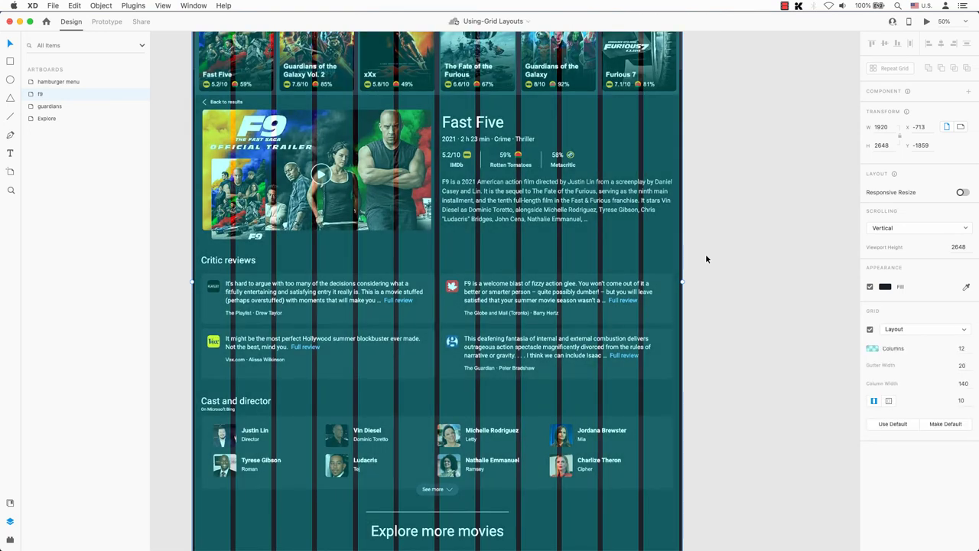
key(super+shift+apostrophe)
key(super+shift+apostrophe)
key(super+shift+apostrophe)
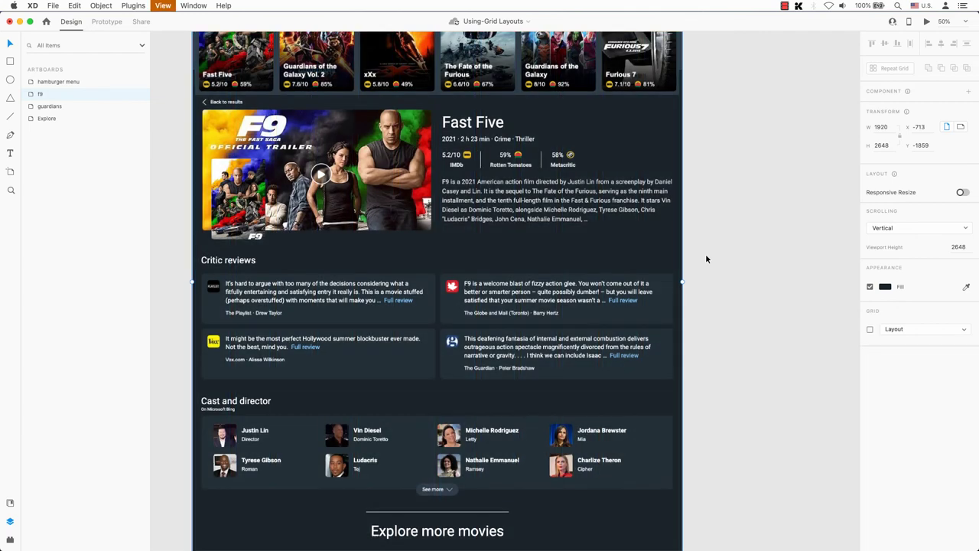
key(super+shift+apostrophe)
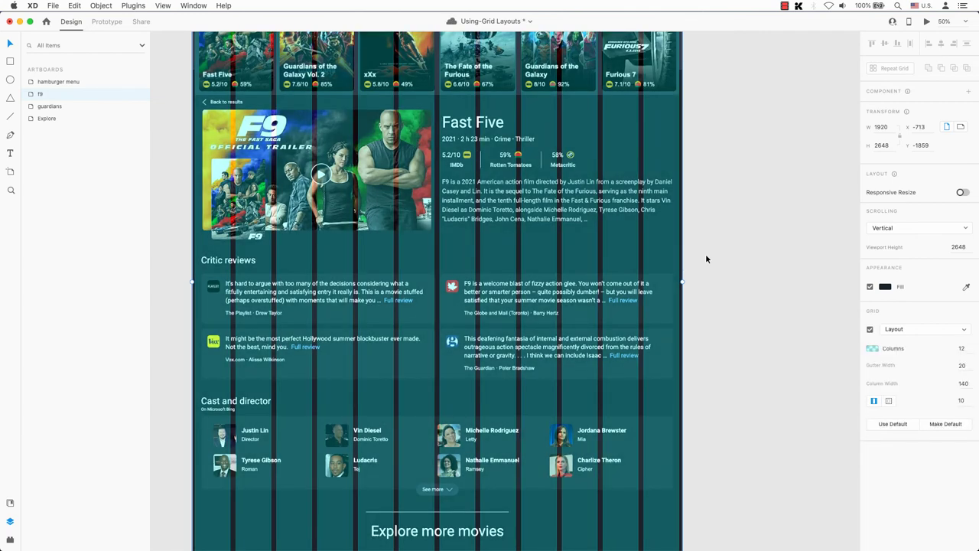
click(870, 329)
click(870, 329)
click(870, 330)
click(870, 330)
click(161, 6)
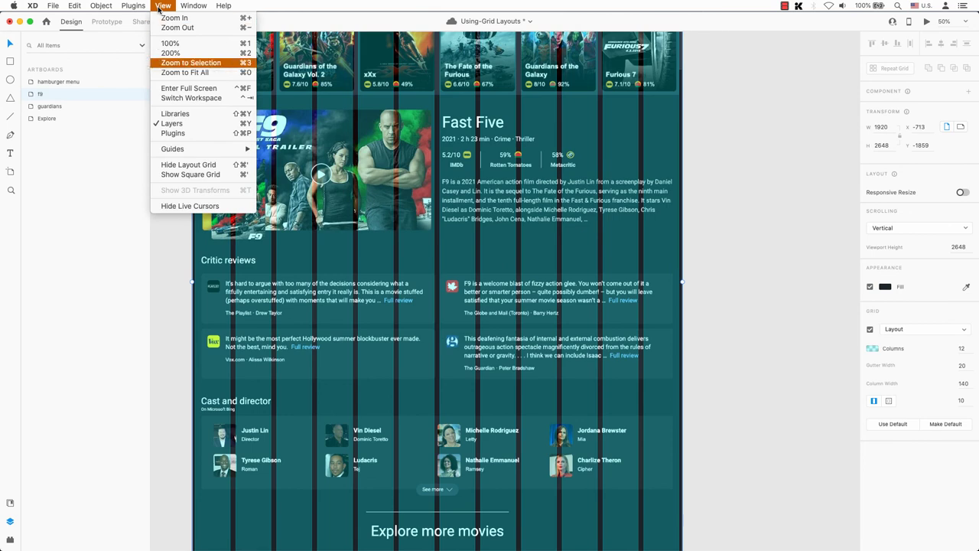
click(195, 164)
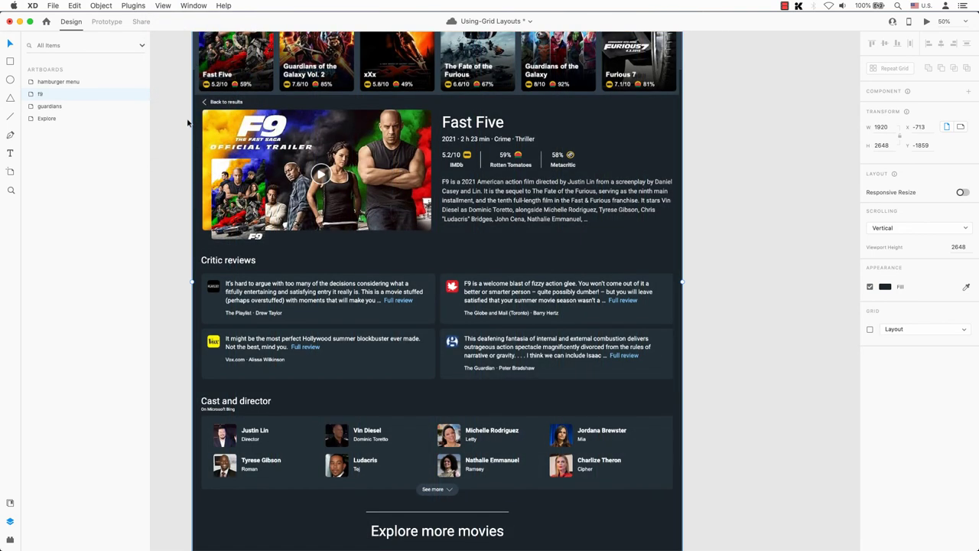
click(163, 5)
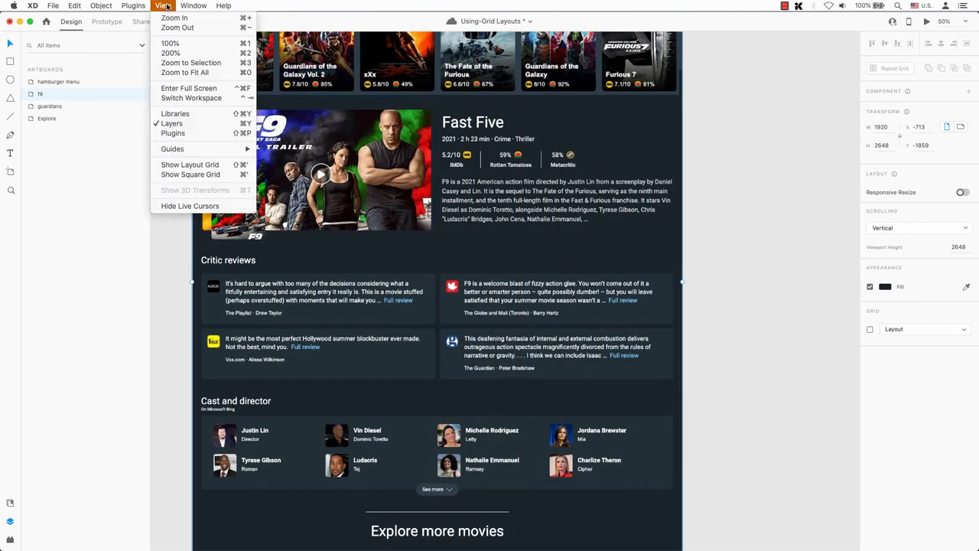
click(206, 164)
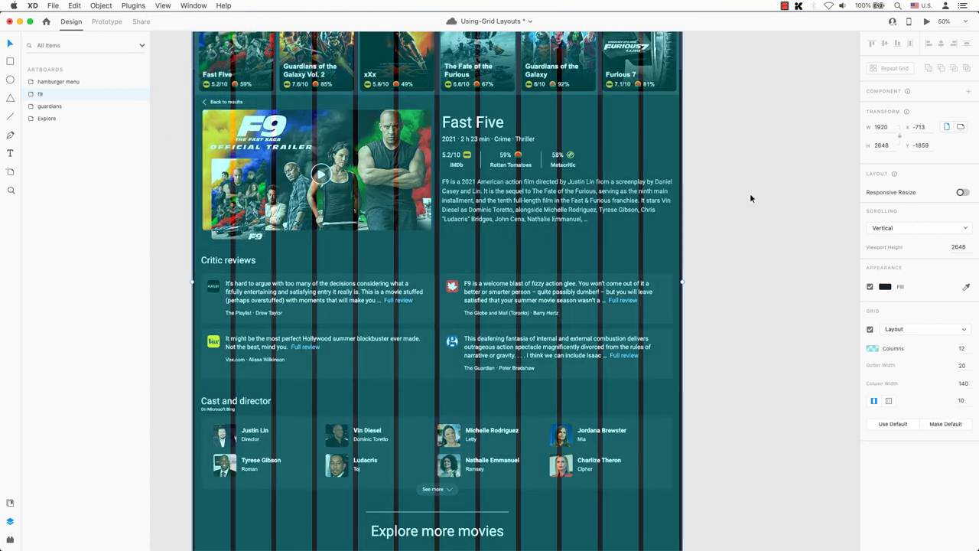